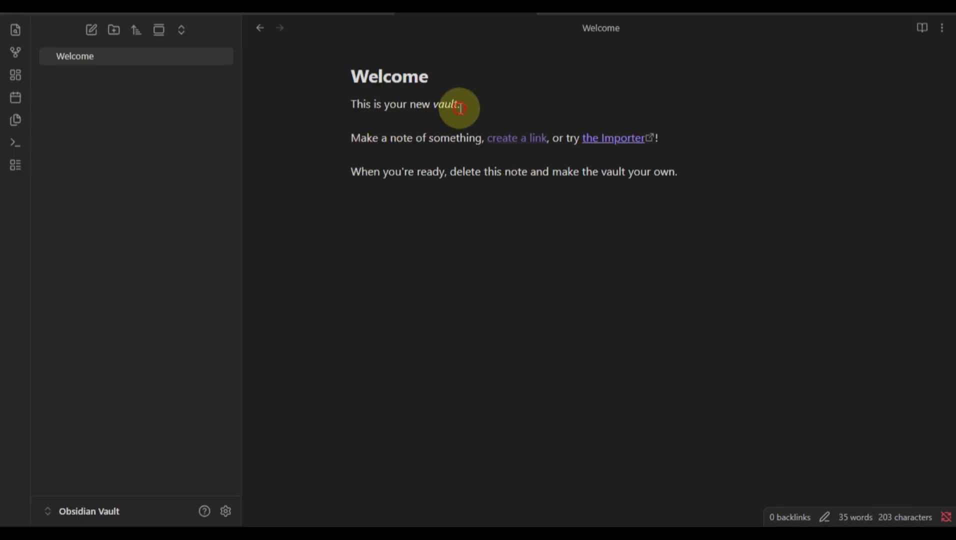
{"action": "left_click_drag", "start_coordinate": [460, 105], "coordinate": [340, 100]}
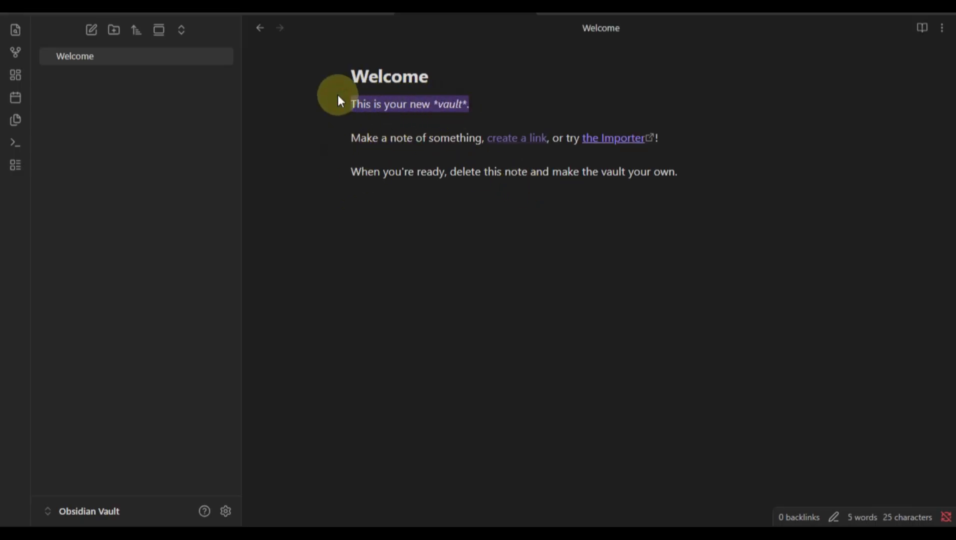
{"action": "left_click", "coordinate": [372, 116]}
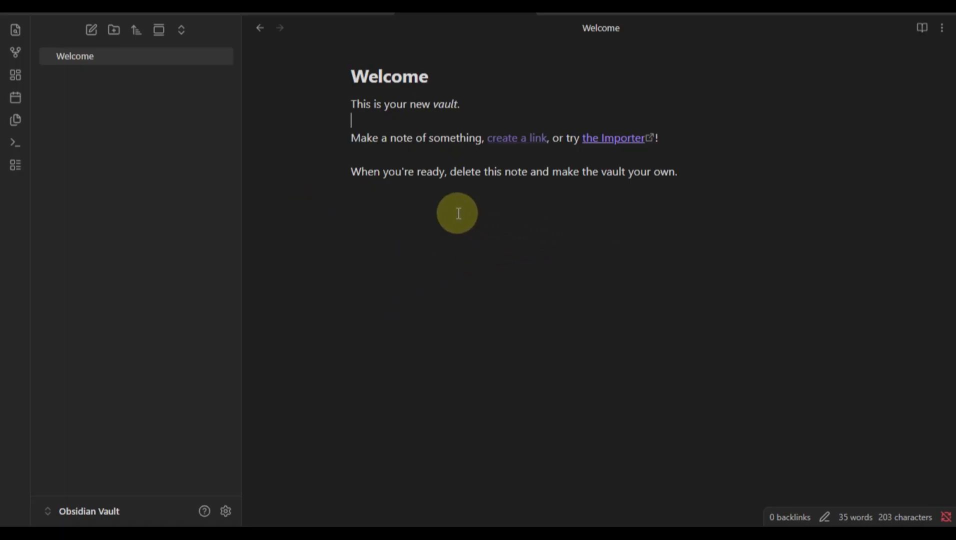
Step: Create a new note in the vault and title it "Task"
{"action": "left_click", "coordinate": [91, 30]}
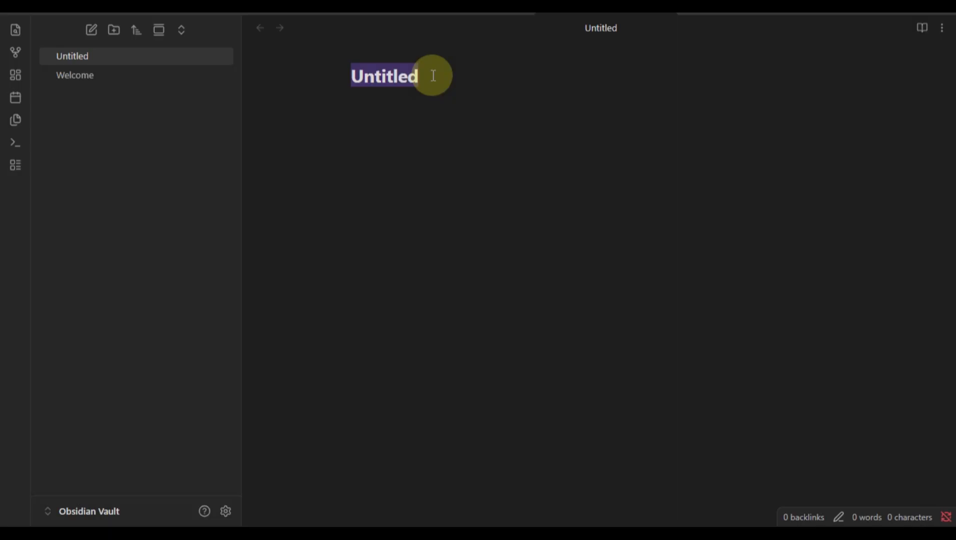
{"action": "left_click_drag", "start_coordinate": [425, 77], "coordinate": [402, 80]}
{"action": "type", "text": "Task"}
{"action": "key", "text": "Return"}
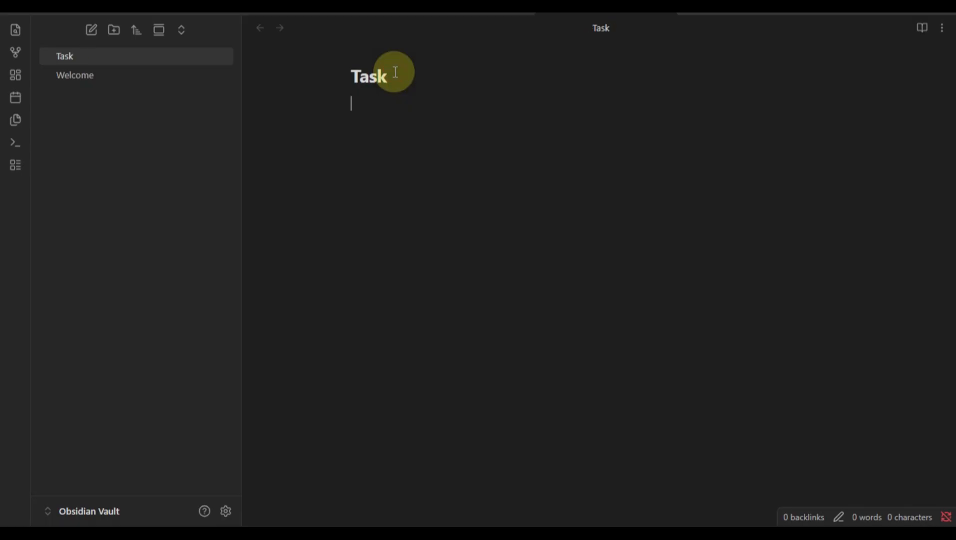
Step: Add a checkbox item reading "title" to the Task note, leaving a blank line above it
{"action": "key", "text": "Return"}
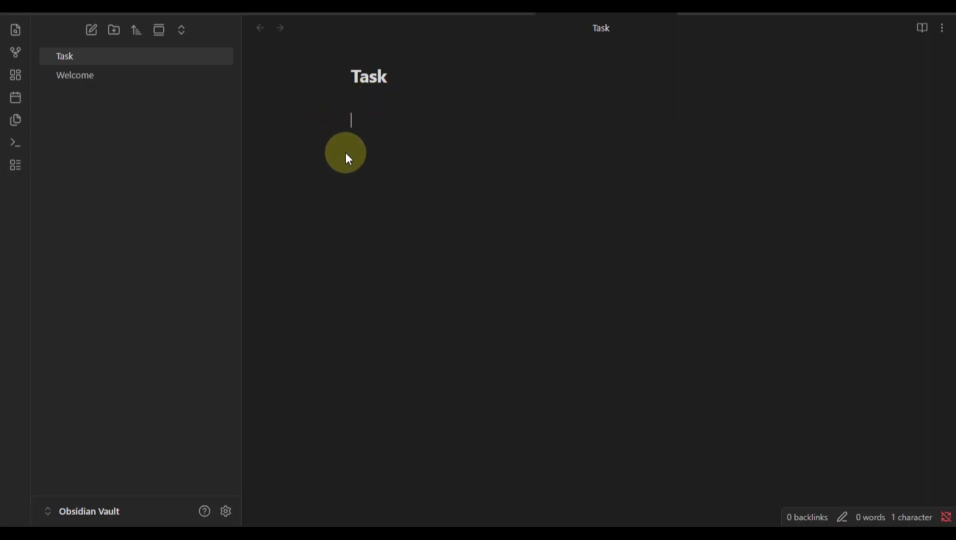
{"action": "key", "text": "ctrl+l"}
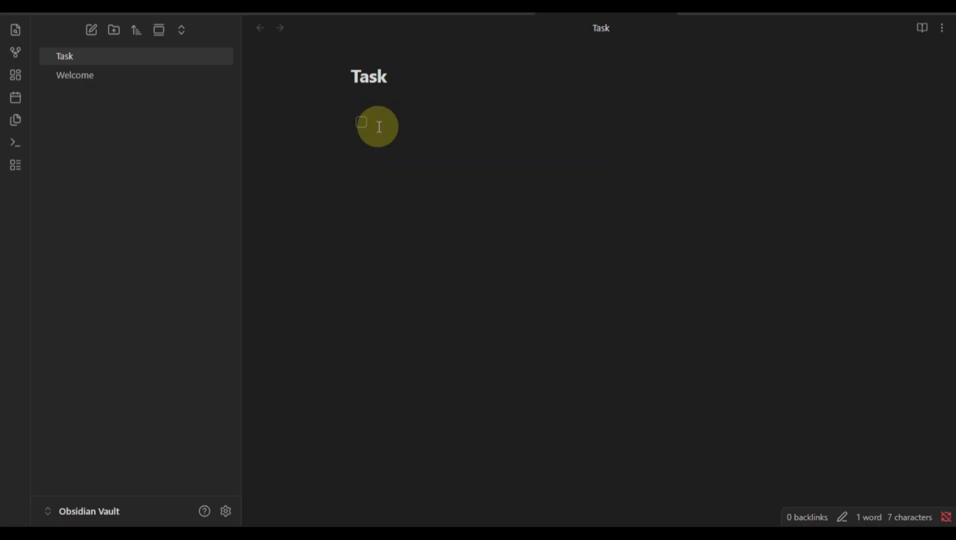
{"action": "type", "text": "tite"}
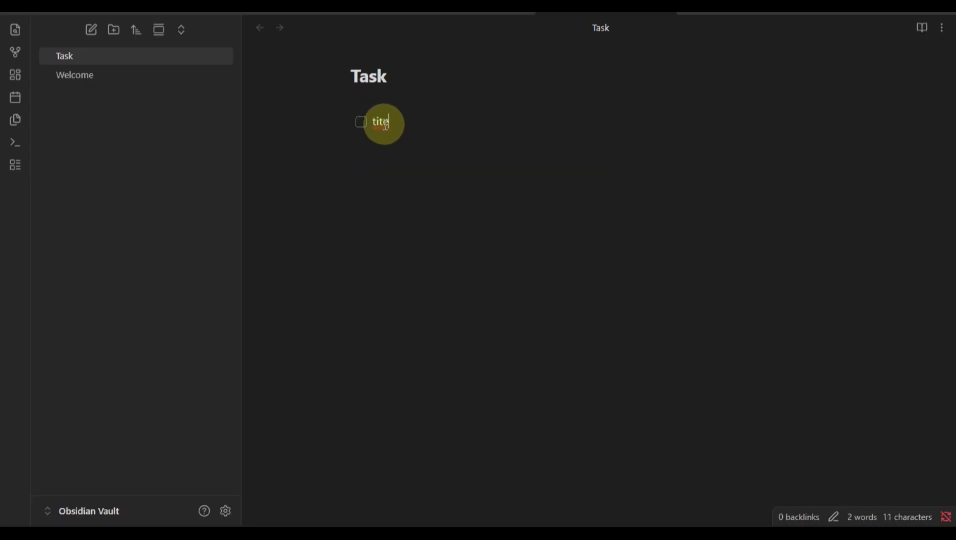
{"action": "left_click", "coordinate": [384, 125]}
{"action": "type", "text": "l"}
{"action": "left_click", "coordinate": [398, 122]}
{"action": "key", "text": "BackSpace"}
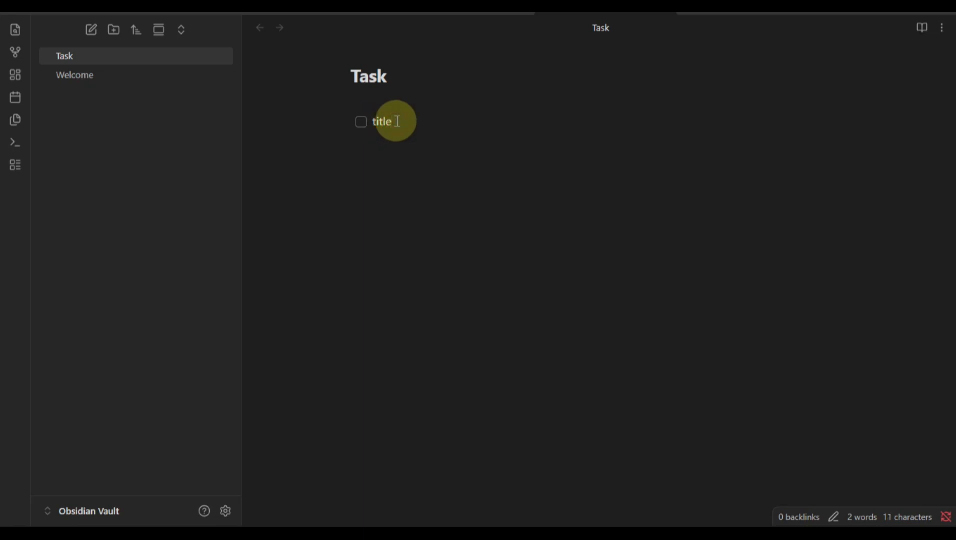
Step: Add a plain line below the checkbox item with the text "high light" in italics, using Markdown asterisks
{"action": "key", "text": "Return"}
{"action": "key", "text": "BackSpace"}
{"action": "key", "text": "BackSpace"}
{"action": "key", "text": "BackSpace"}
{"action": "key", "text": "BackSpace"}
{"action": "key", "text": "BackSpace"}
{"action": "key", "text": "BackSpace"}
{"action": "key", "text": "BackSpace"}
{"action": "type", "text": "*high light"}
{"action": "left_click_drag", "start_coordinate": [408, 139], "coordinate": [355, 140]}
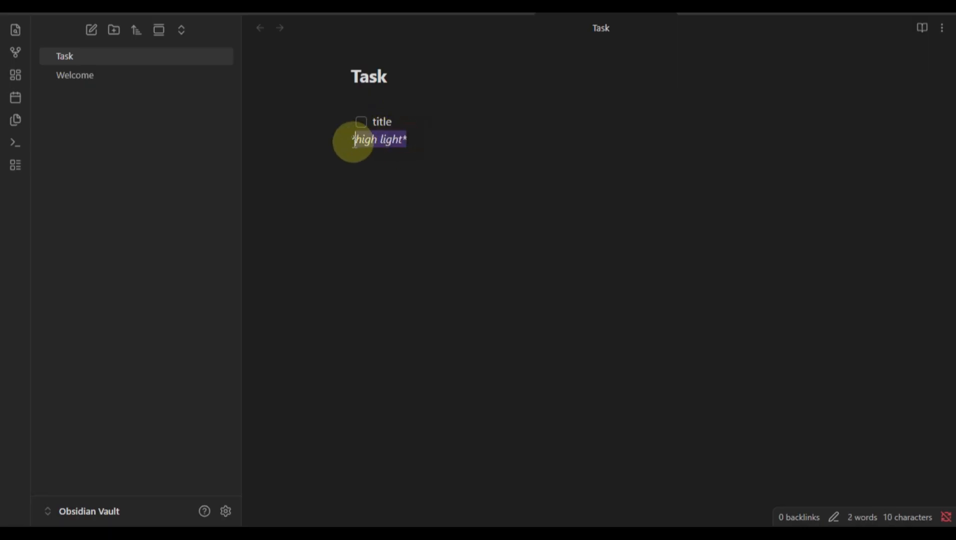
{"action": "left_click", "coordinate": [367, 153]}
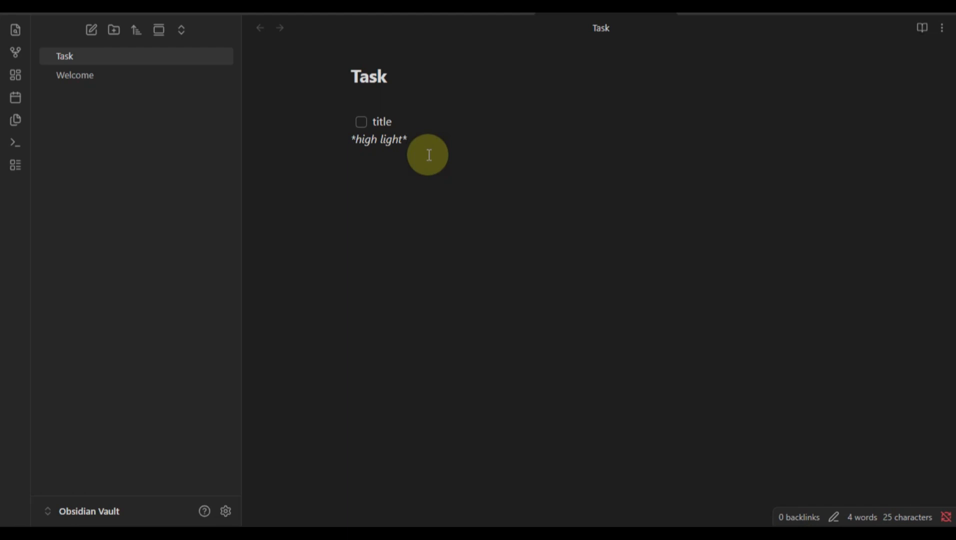
Step: Create a new folder in the vault named "task"
{"action": "left_click", "coordinate": [116, 27]}
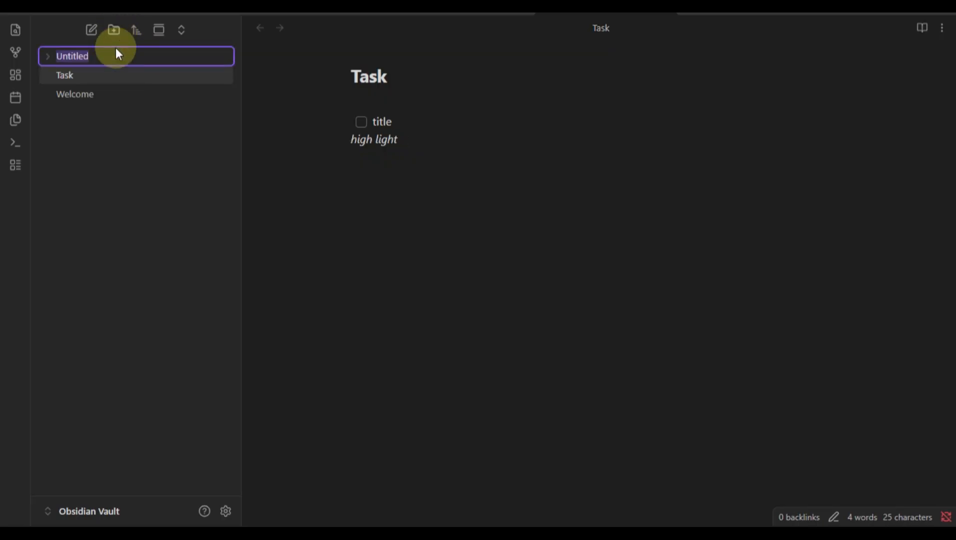
{"action": "type", "text": "t"}
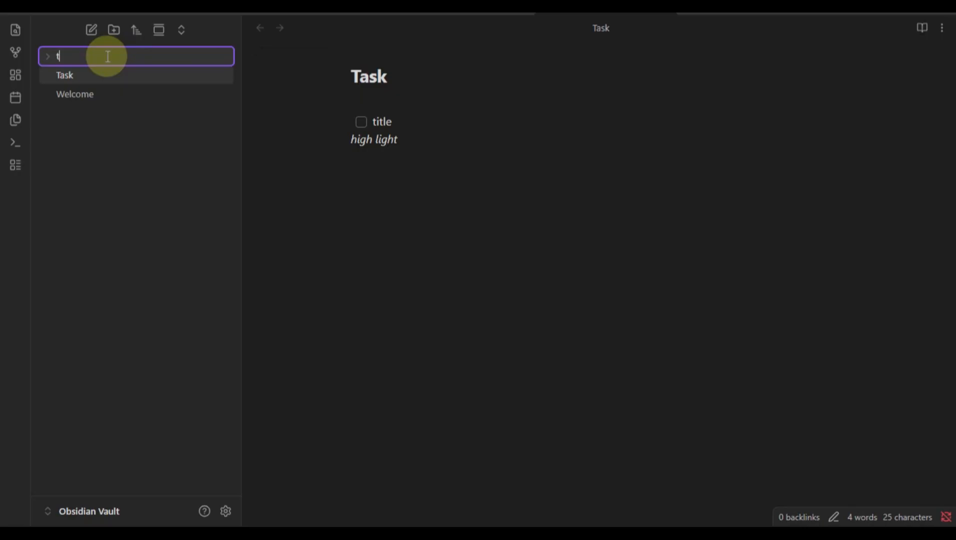
{"action": "type", "text": "ask"}
{"action": "key", "text": "Return"}
Step: Create a note titled "hu" inside the task folder and expand the folder to show its contents
{"action": "right_click", "coordinate": [89, 55]}
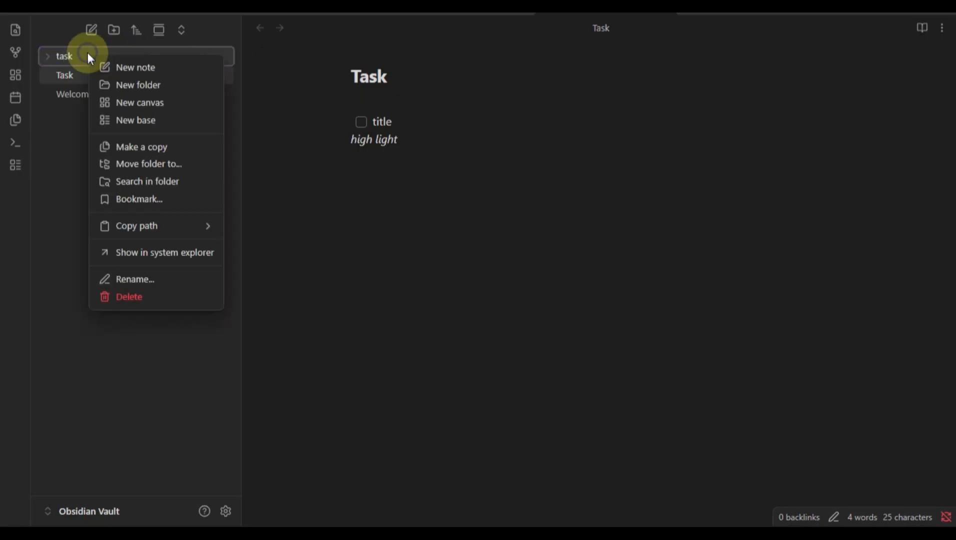
{"action": "left_click", "coordinate": [129, 72]}
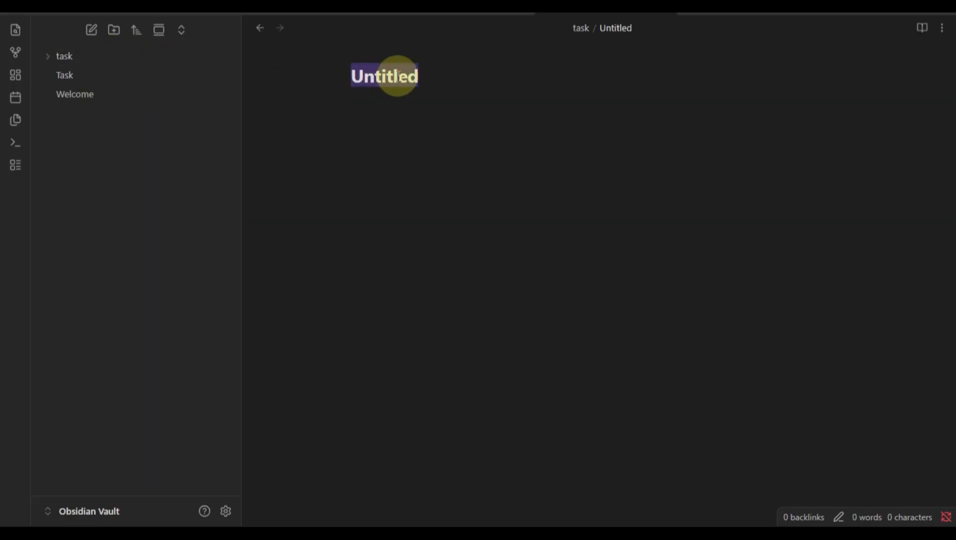
{"action": "type", "text": "hu"}
{"action": "key", "text": "Return"}
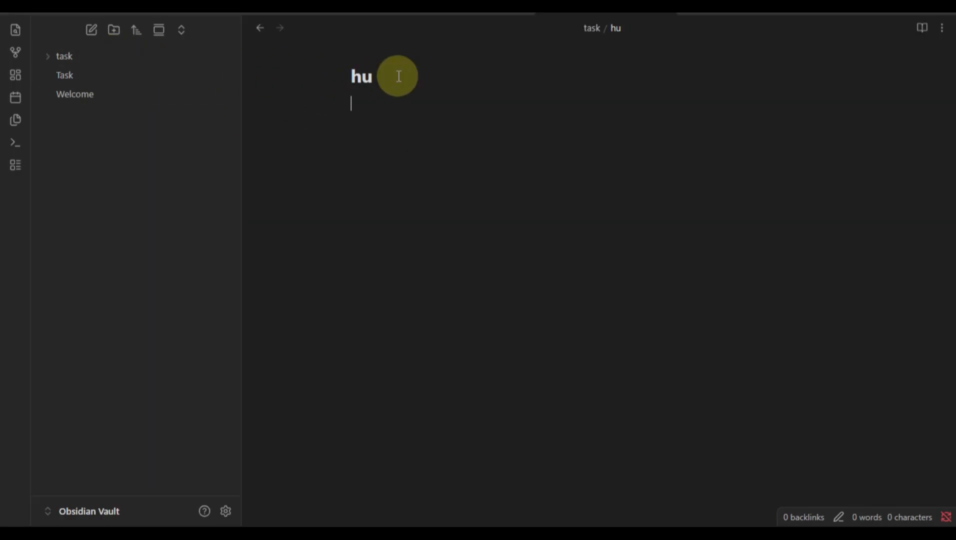
{"action": "left_click", "coordinate": [116, 52]}
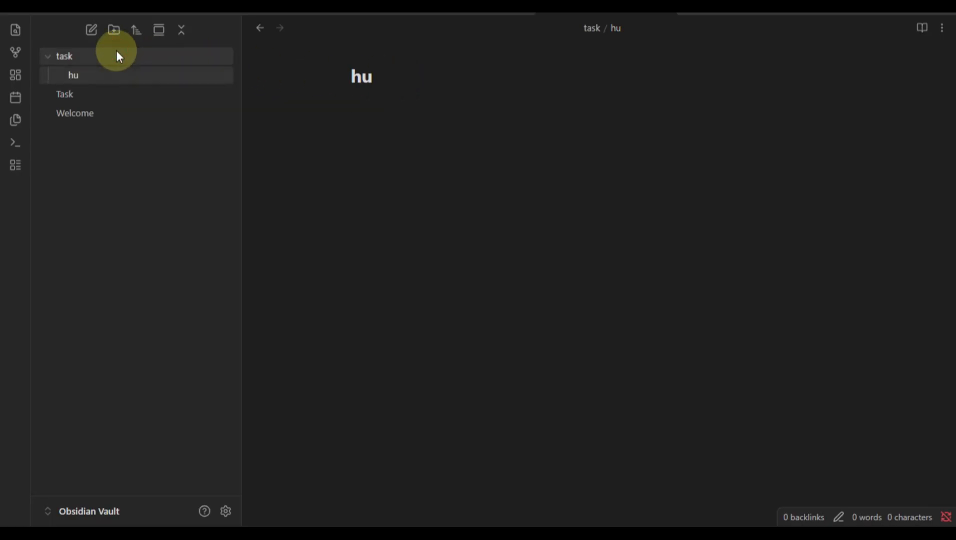